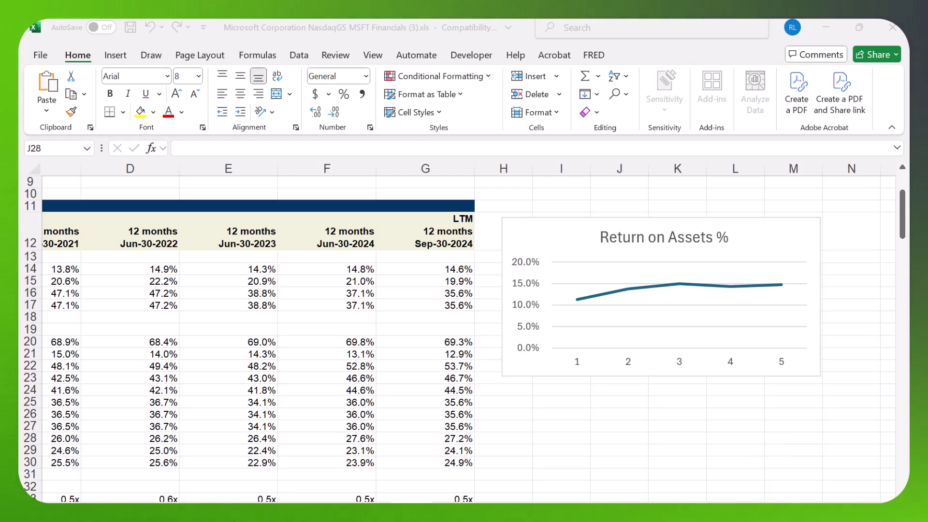
Bring the Excel workbook forward and scroll the sheet to locate the Return on Assets chart
key("alt+Tab")
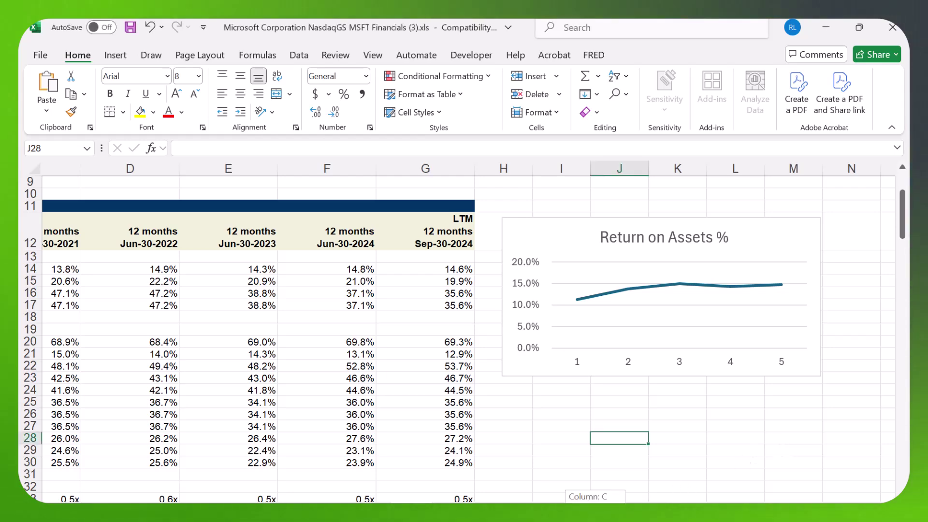
scroll(464, 333, "left", 3)
scroll(442, 408, "up", 3)
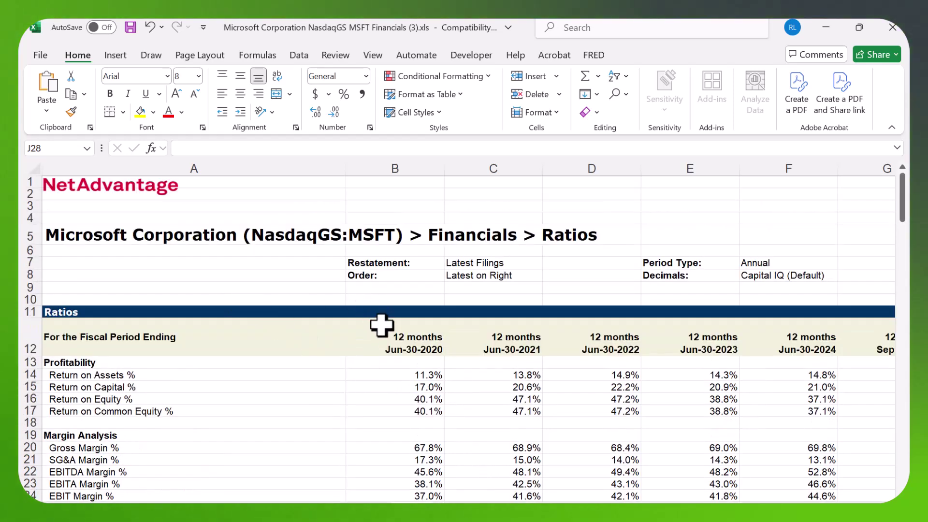
scroll(387, 348, "down", 1)
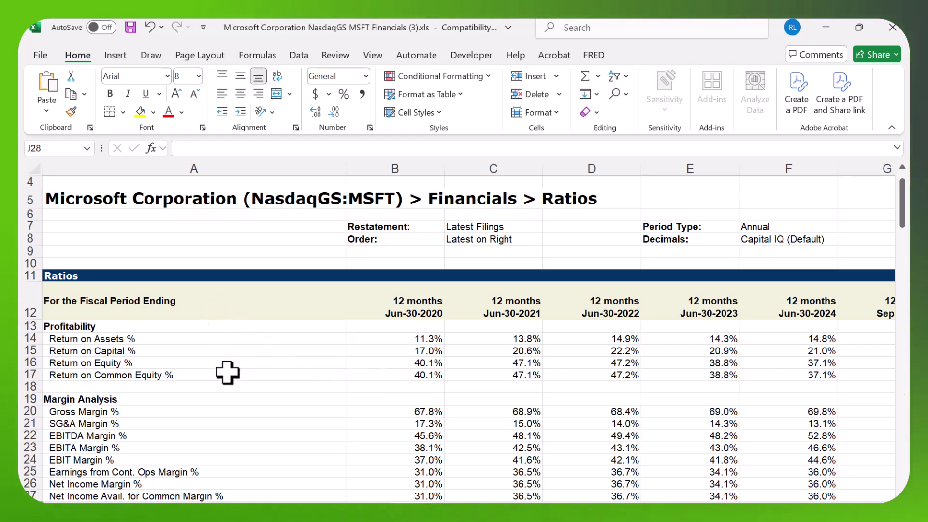
scroll(184, 348, "down", 2)
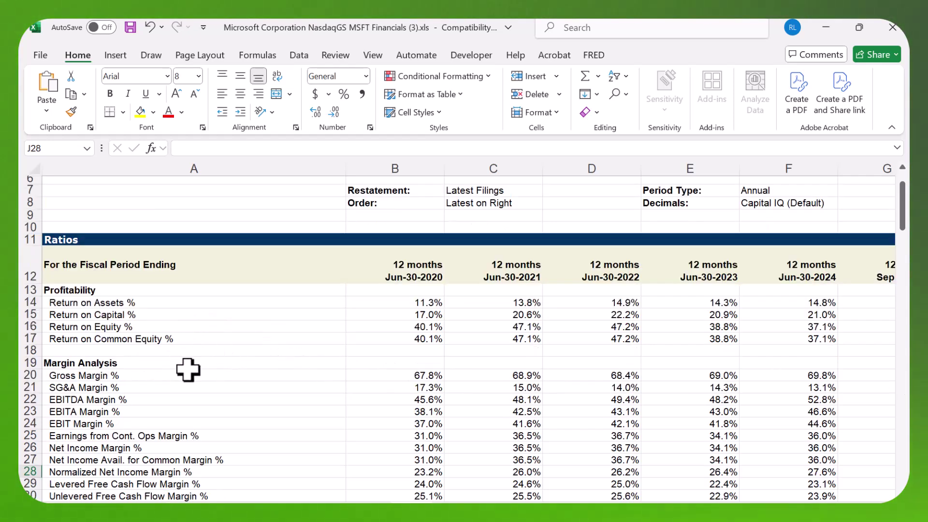
scroll(186, 370, "down", 1)
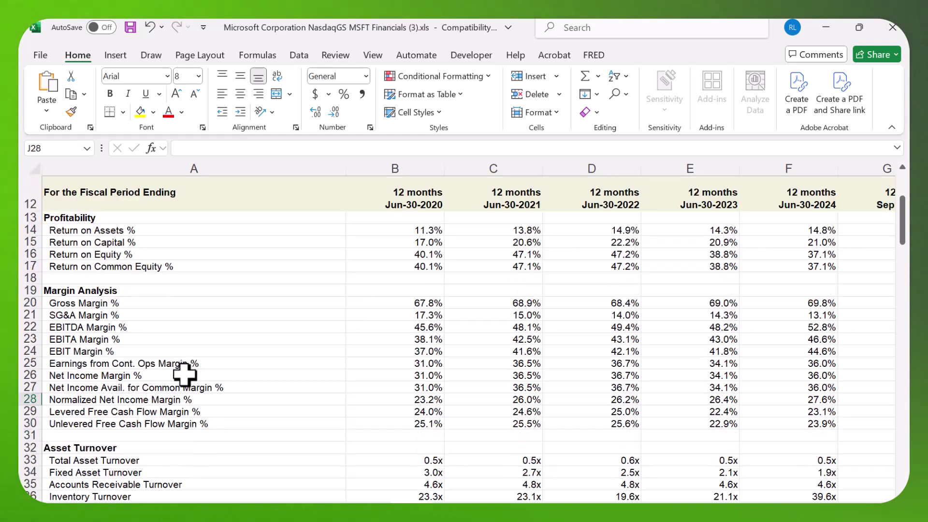
scroll(188, 376, "down", 2)
scroll(192, 378, "up", 2)
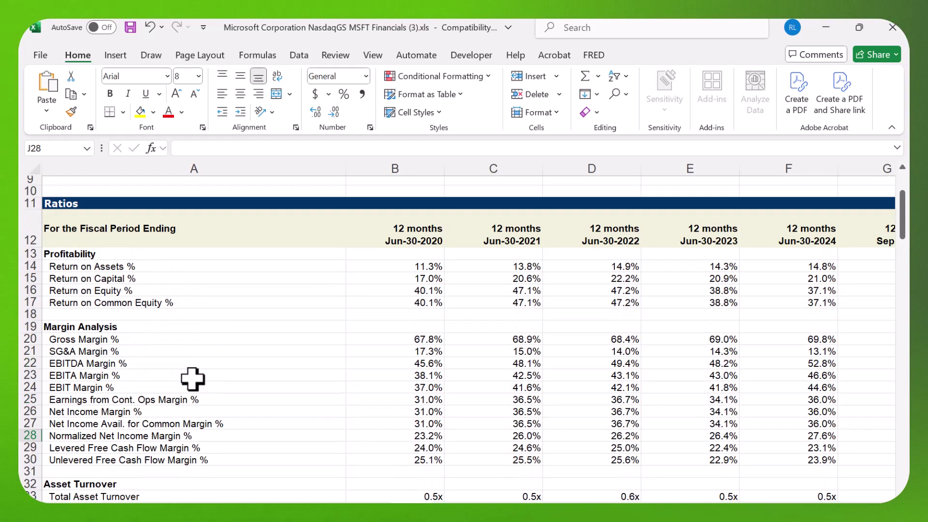
scroll(202, 381, "down", 1)
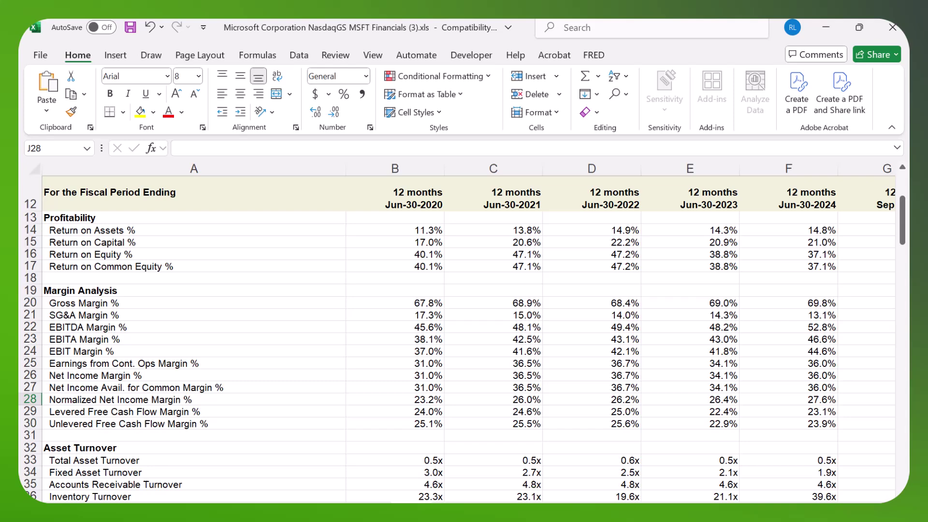
scroll(468, 333, "right", 5)
scroll(468, 333, "left", 3)
scroll(468, 333, "left", 1)
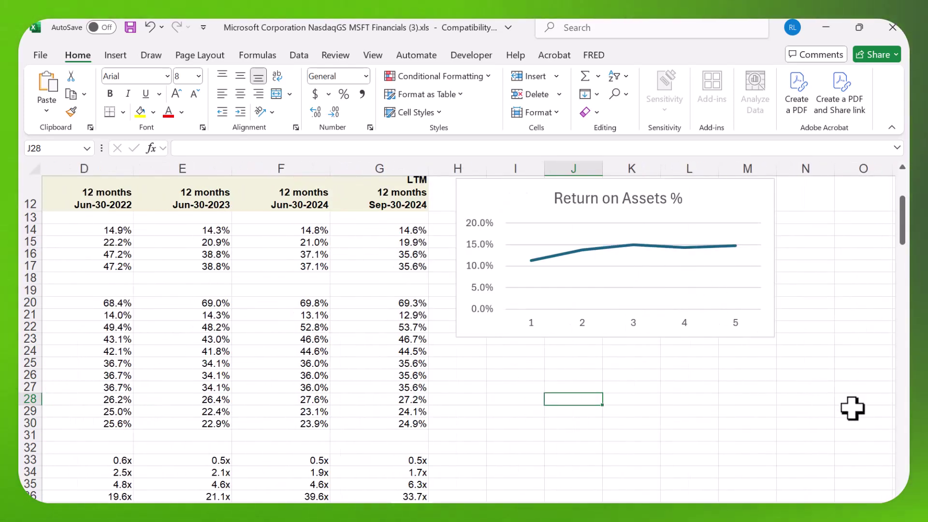
scroll(823, 377, "up", 1)
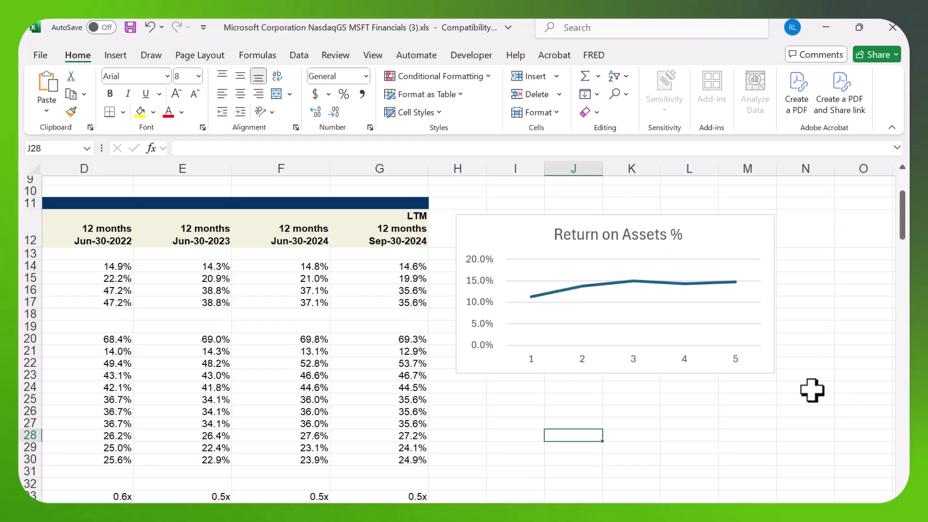
Nudge the Return on Assets chart slightly right and down, copy it, and return to Word
left_click(575, 252)
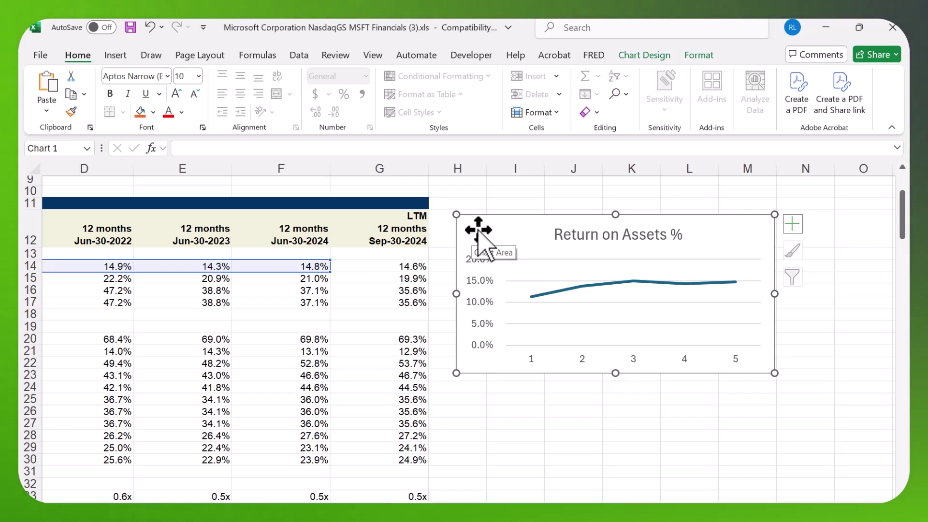
left_click_drag(500, 231, 525, 241)
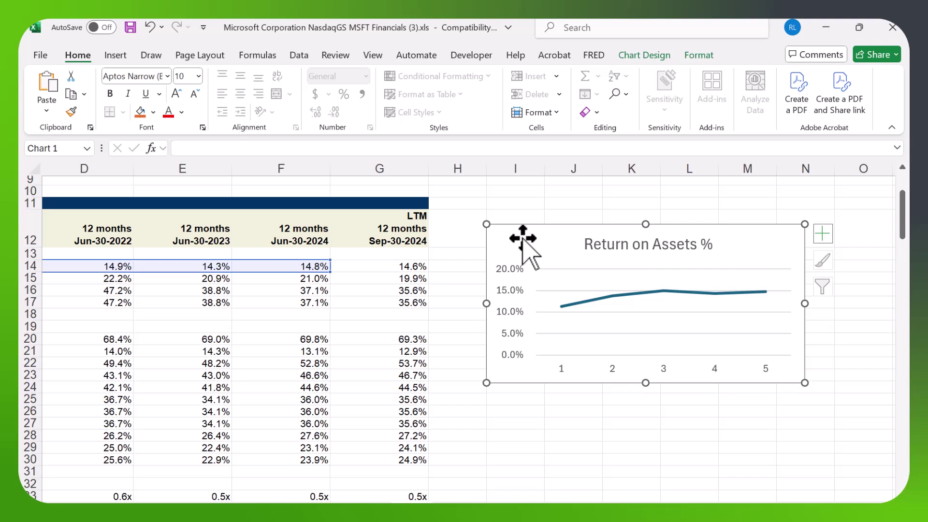
right_click(523, 239)
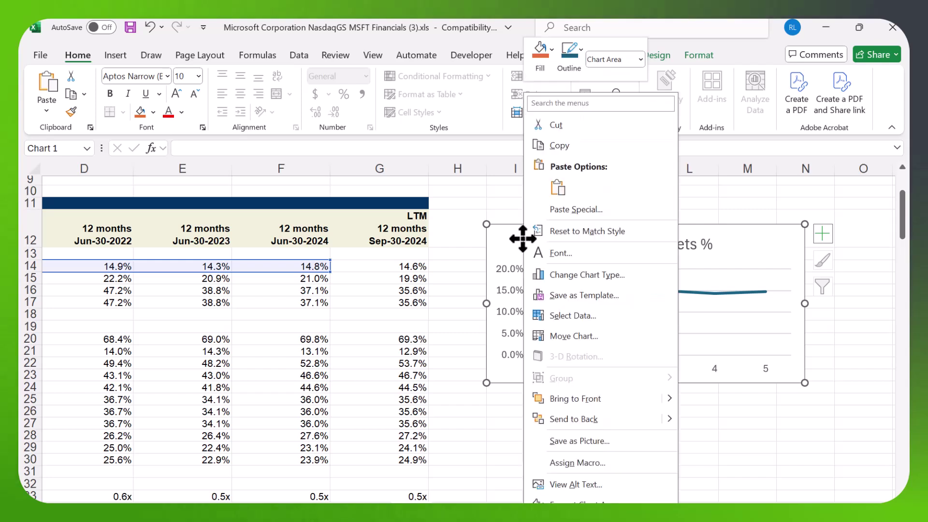
left_click(555, 146)
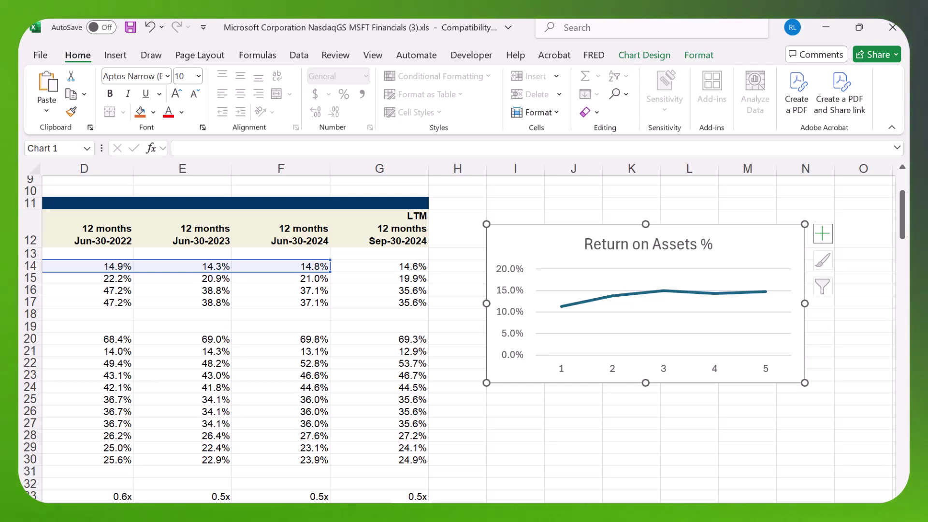
key("alt+Tab")
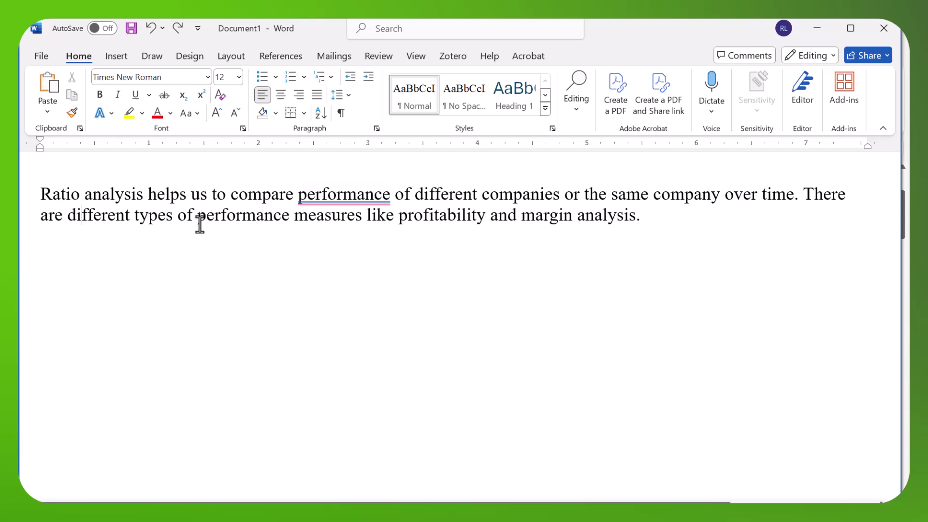
Paste the chart mid-sentence in the ratio paragraph with Keep Source Formatting, then select it
left_click(298, 199)
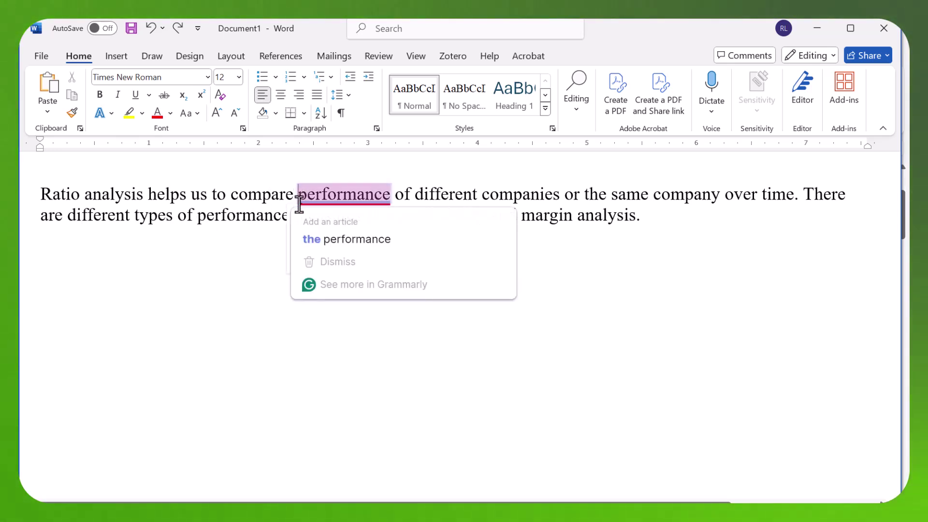
right_click(236, 206)
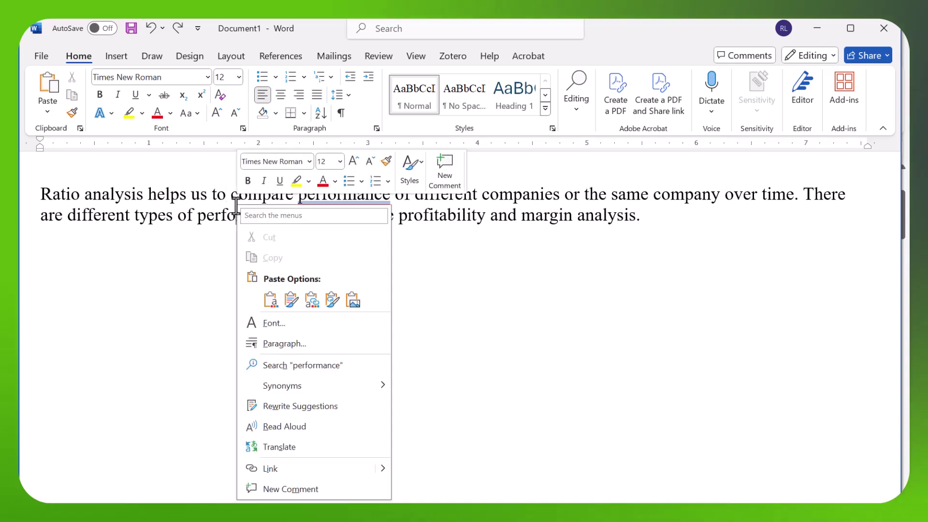
left_click(270, 300)
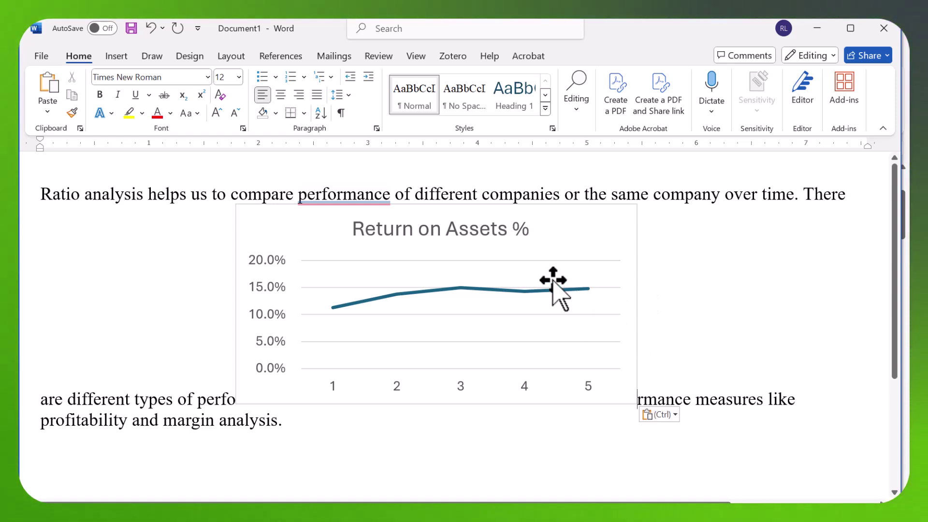
left_click(564, 244)
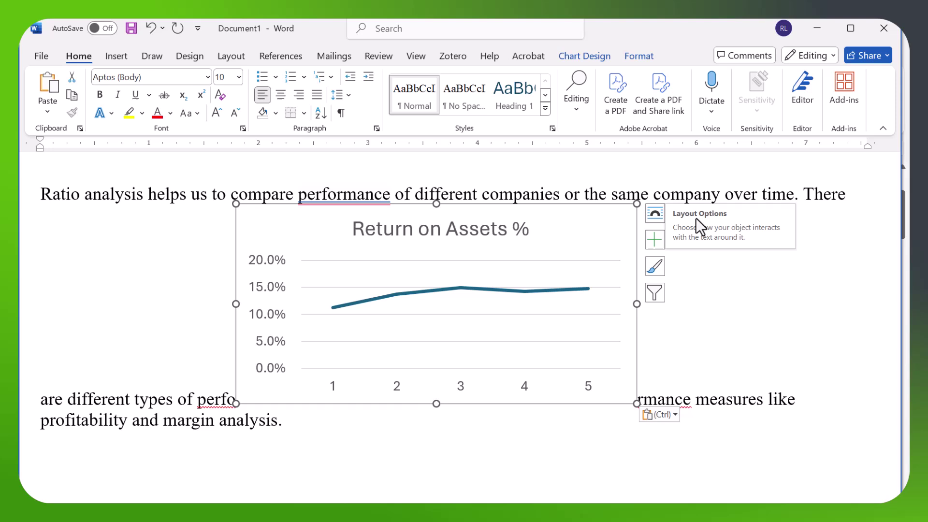
Give the Return on Assets % chart Square text wrapping so the paragraph flows beside it
left_click(654, 215)
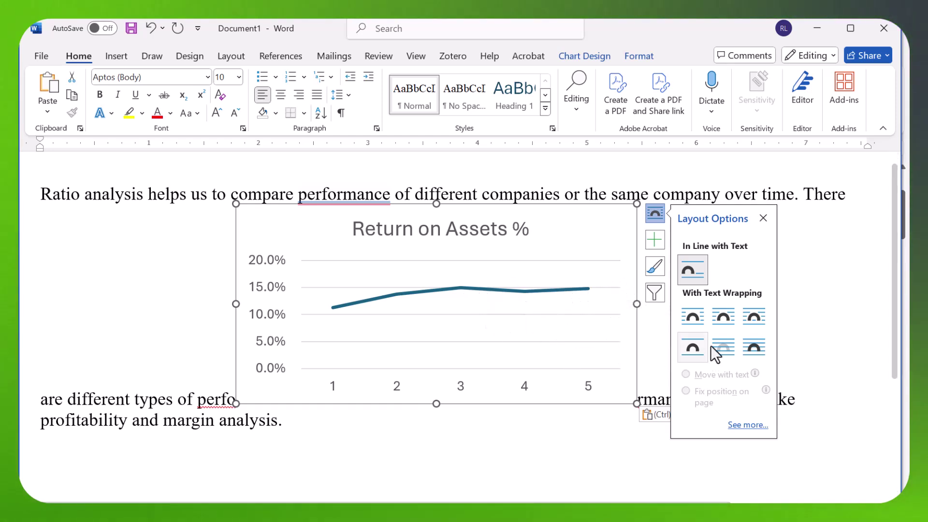
left_click(724, 316)
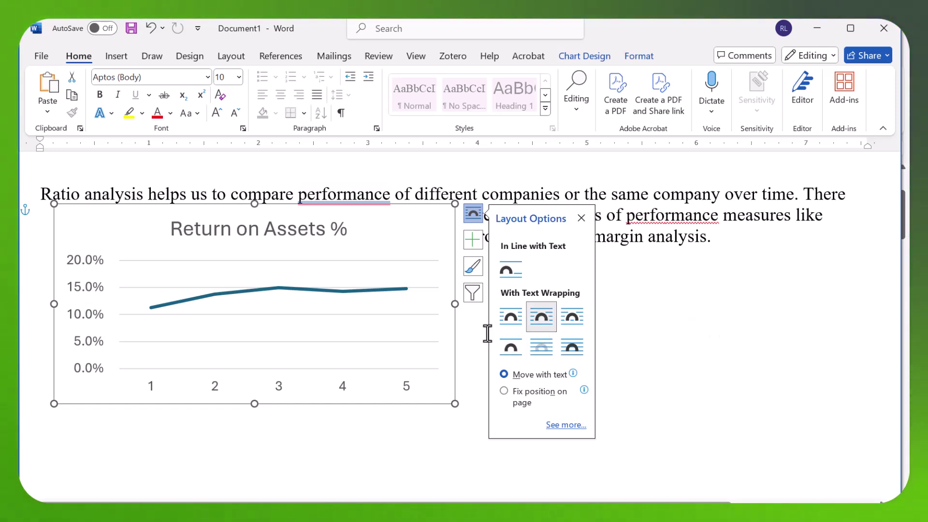
left_click(586, 219)
left_click(667, 339)
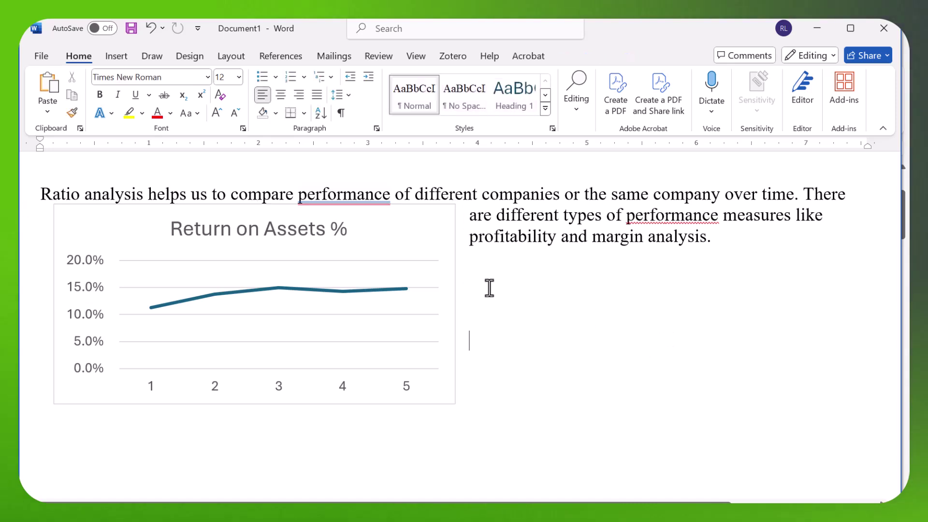
double_click(358, 199)
left_click(588, 272)
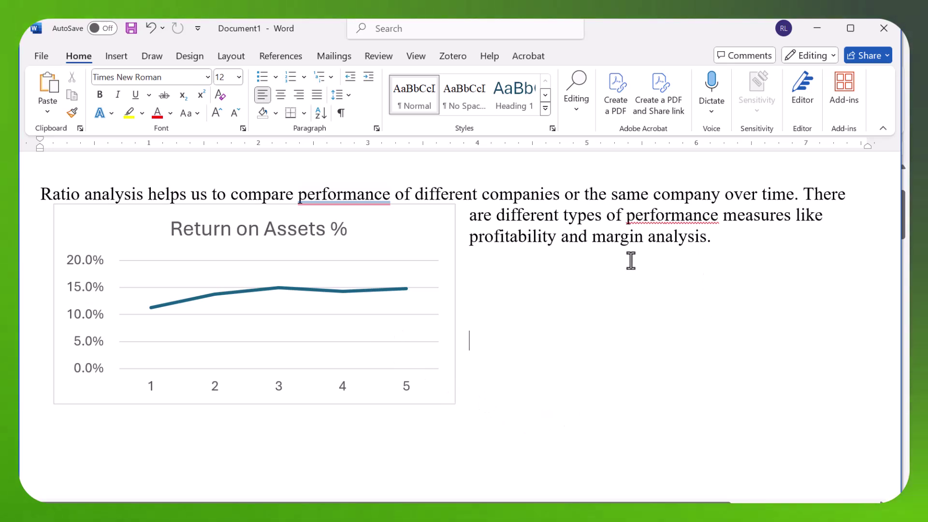
Enlarge the chart to roughly twice its height and add two empty lines below it
left_click(408, 348)
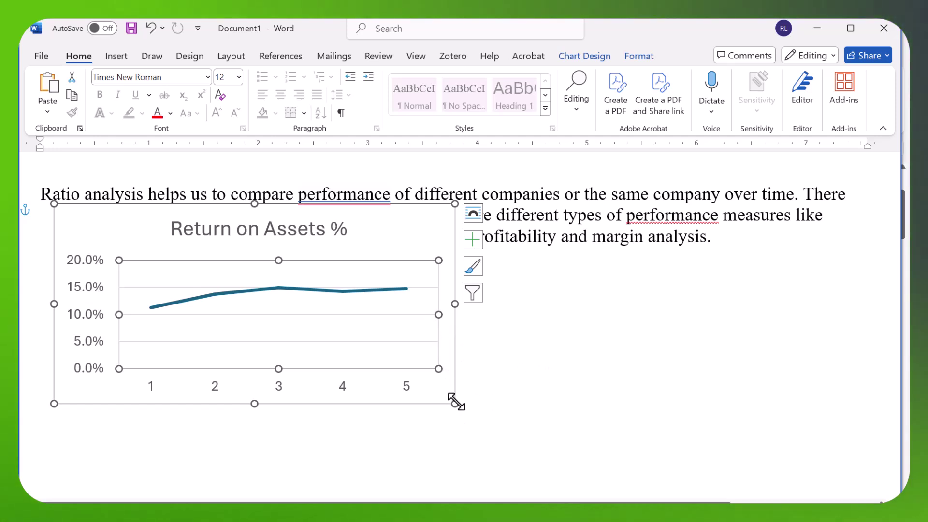
left_click_drag(456, 401, 536, 460)
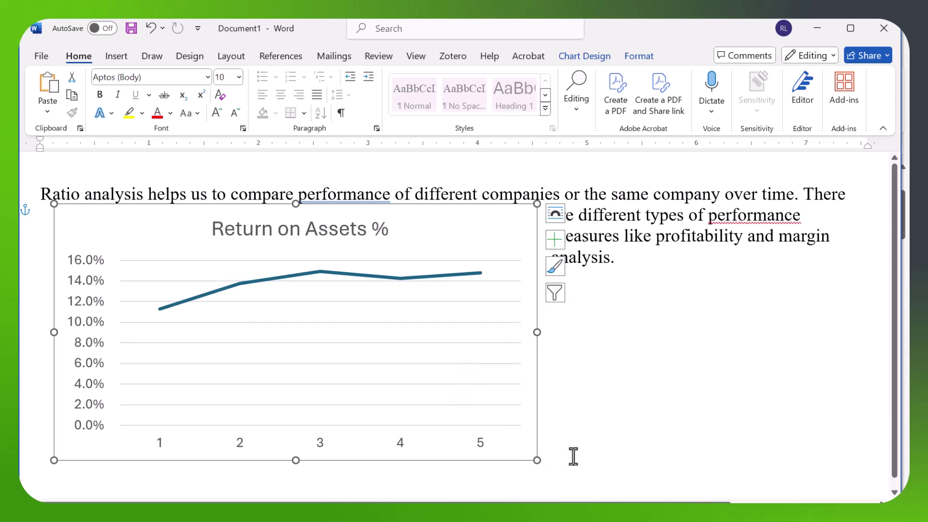
left_click(638, 434)
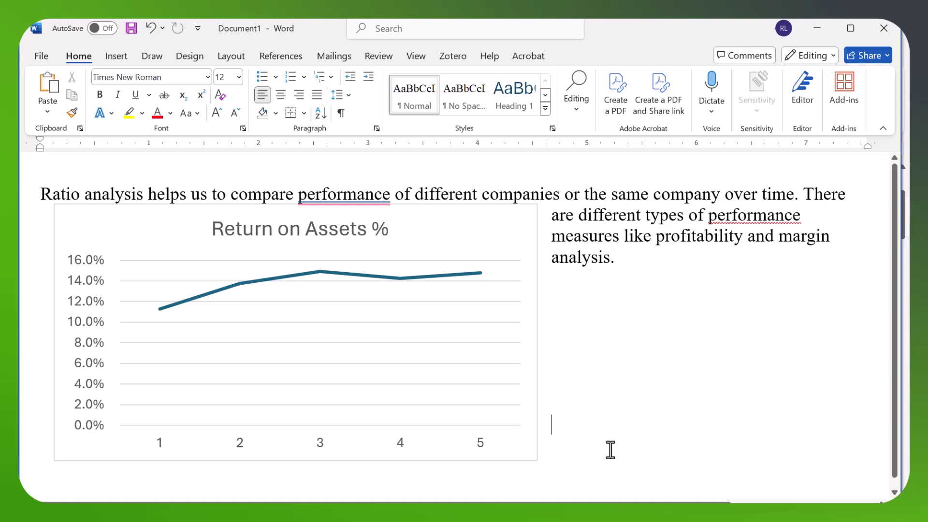
key("Return")
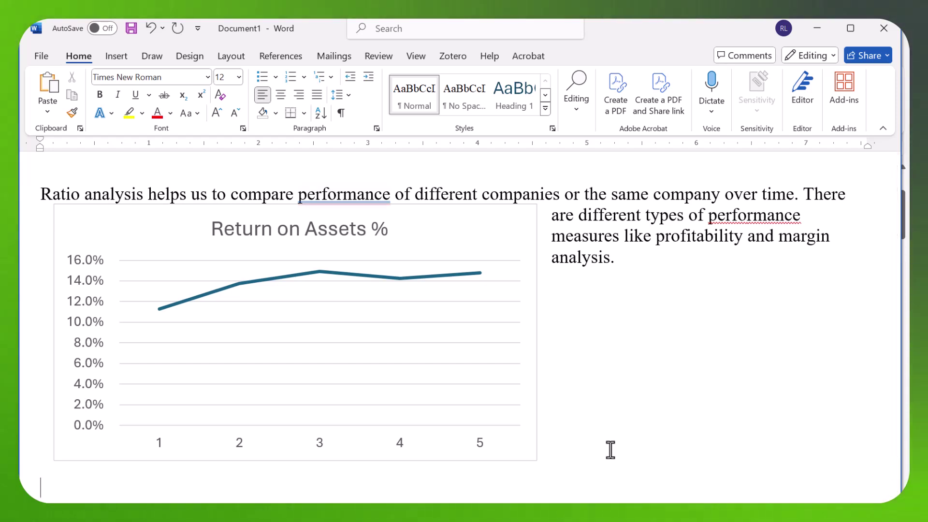
key("Return")
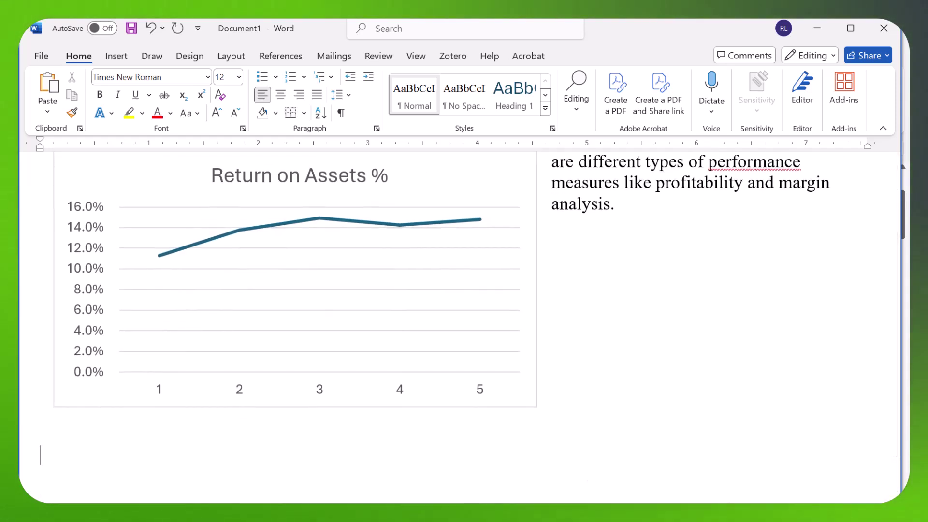
Copy the Excel Ratios table A12:F30 and switch back to the Word document
left_click(341, 512)
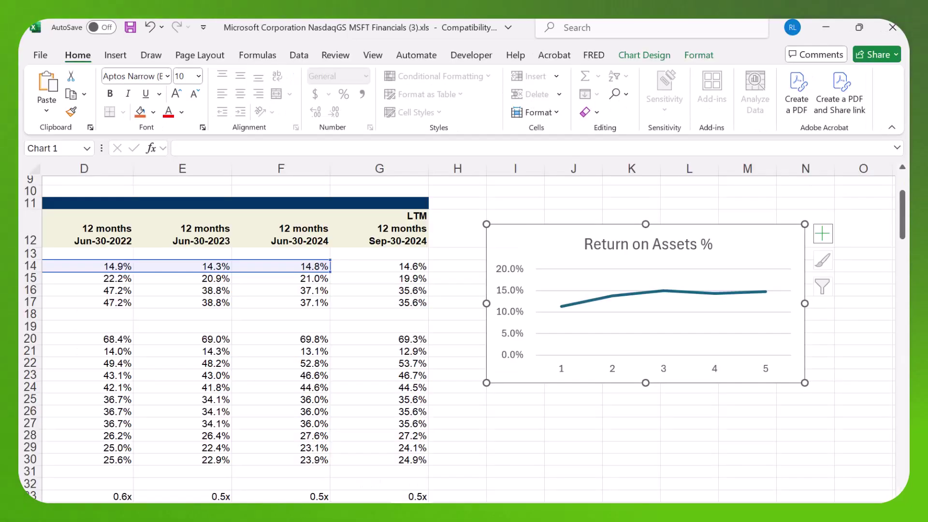
scroll(469, 338, "left", 3)
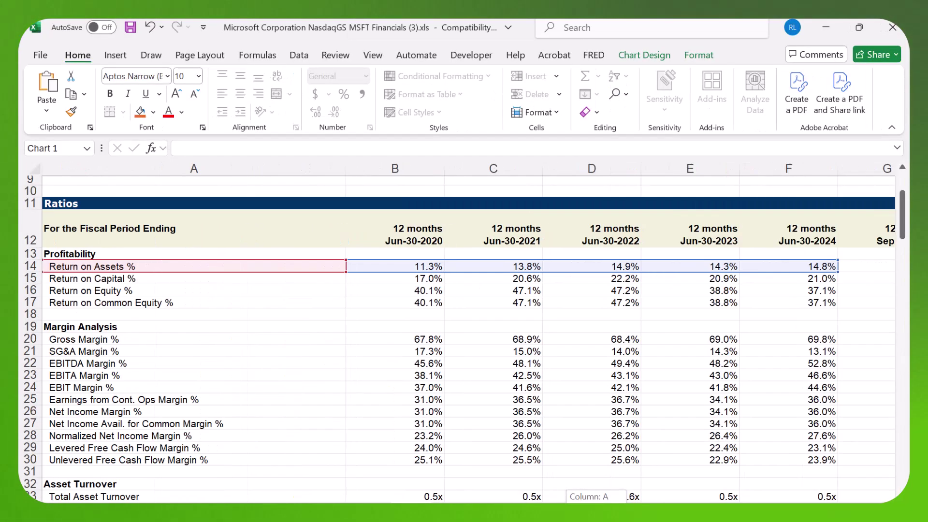
left_click(285, 377)
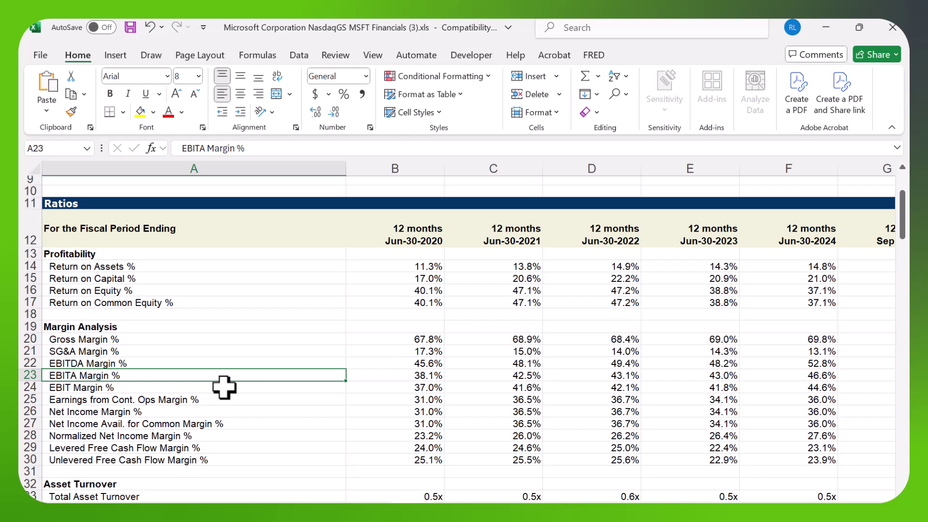
mouse_move(79, 232)
left_mouse_down()
mouse_move(379, 253)
mouse_move(503, 279)
mouse_move(801, 292)
mouse_move(818, 361)
mouse_move(818, 463)
left_mouse_up()
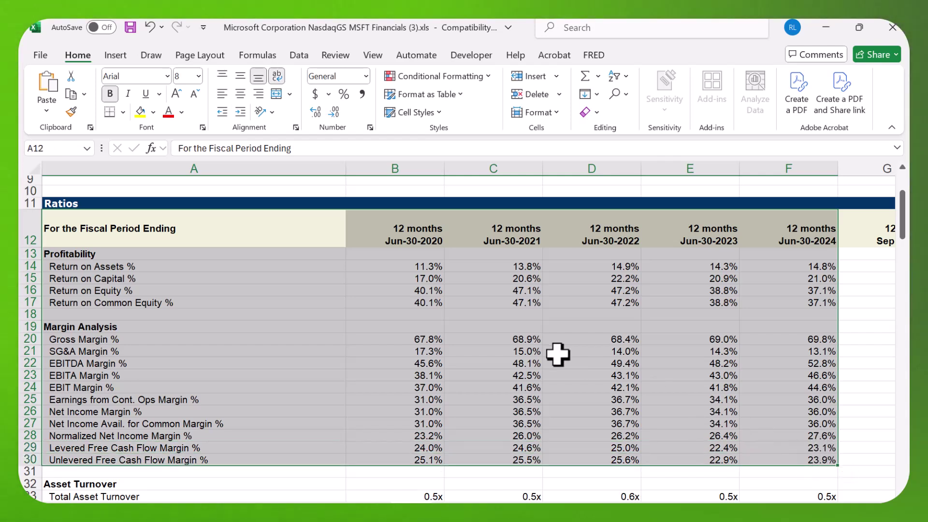
right_click(340, 296)
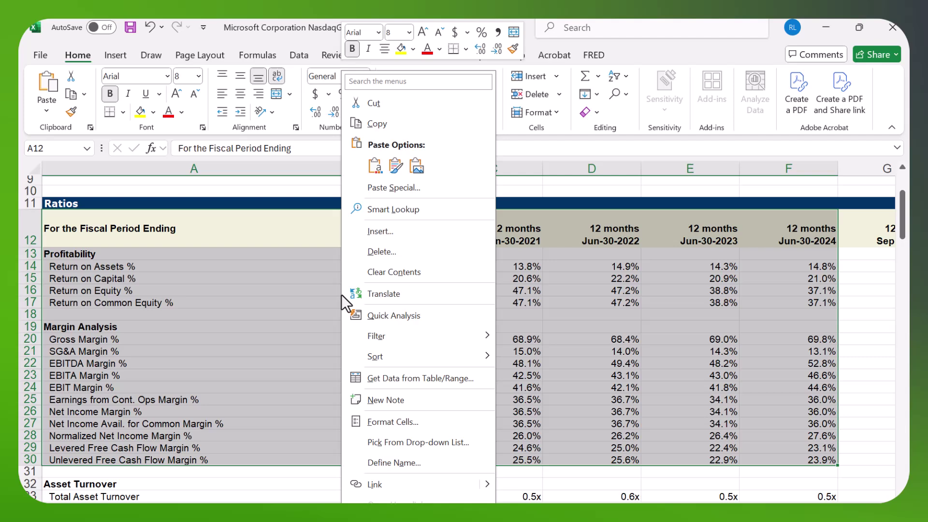
left_click(372, 124)
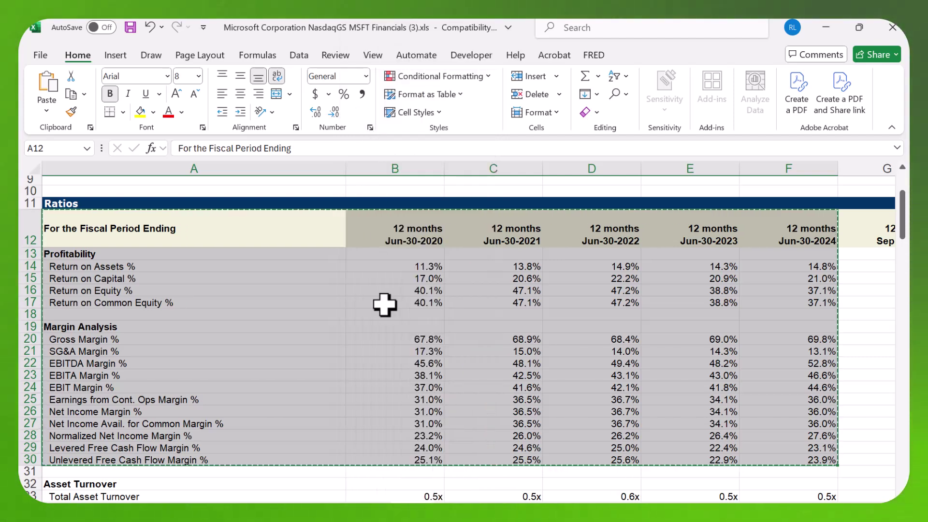
key("alt+Tab")
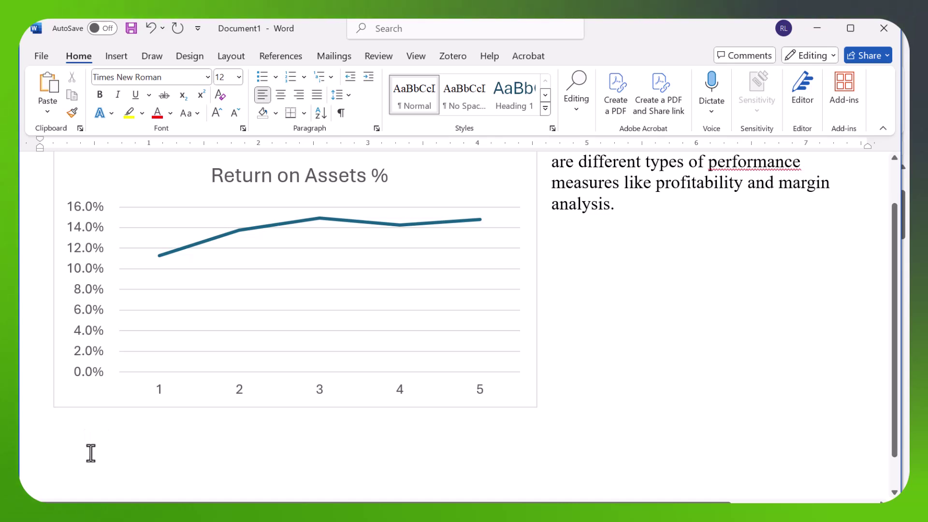
Paste the ratios table below the chart with Keep Source Formatting and look it over
right_click(56, 459)
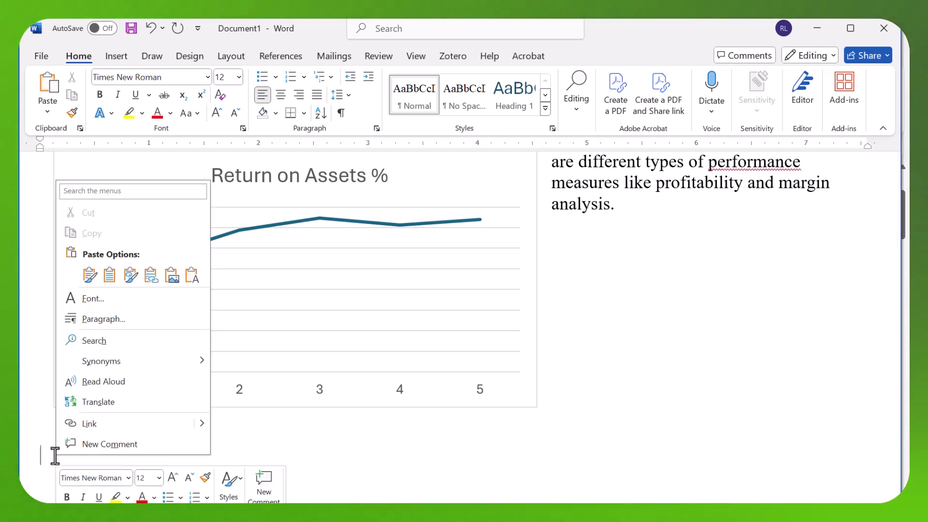
left_click(90, 275)
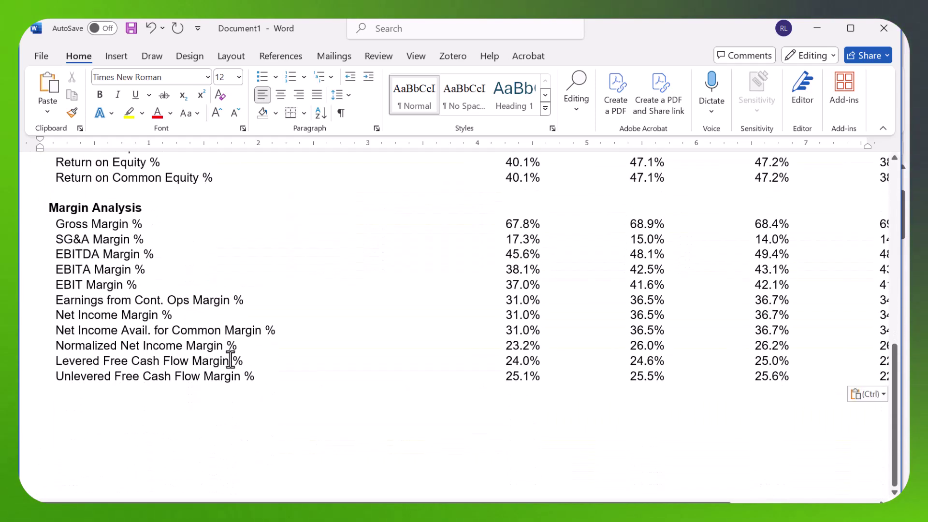
scroll(234, 387, "right", 3)
scroll(265, 382, "up", 3)
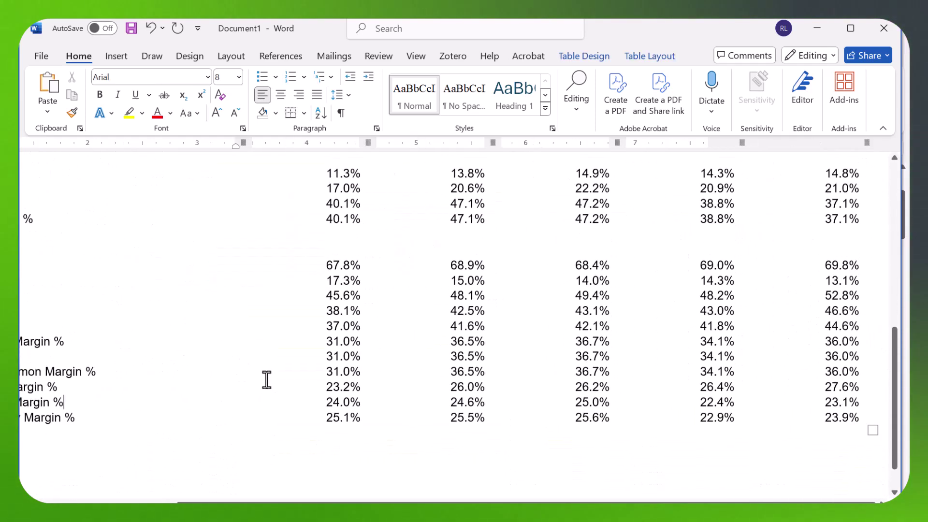
scroll(262, 381, "left", 3)
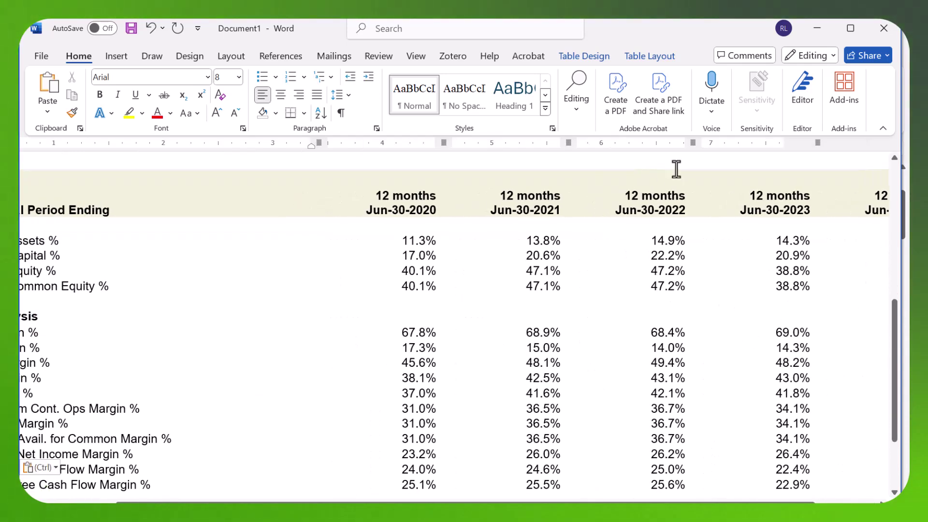
scroll(425, 326, "down", 2)
scroll(423, 327, "up", 2)
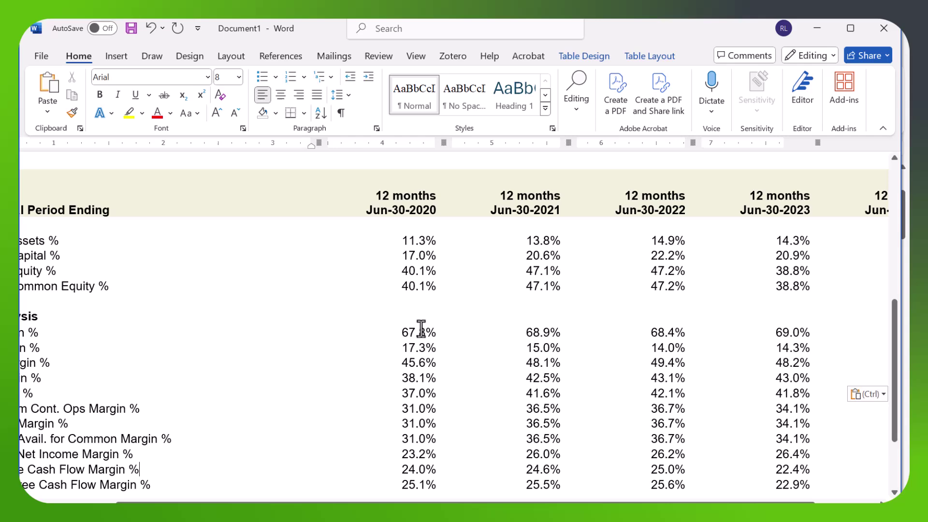
scroll(421, 329, "up", 1)
Shrink the pasted ratios table in stages from its bottom-right handle so it fits the page
left_click(190, 261)
scroll(398, 361, "down", 3)
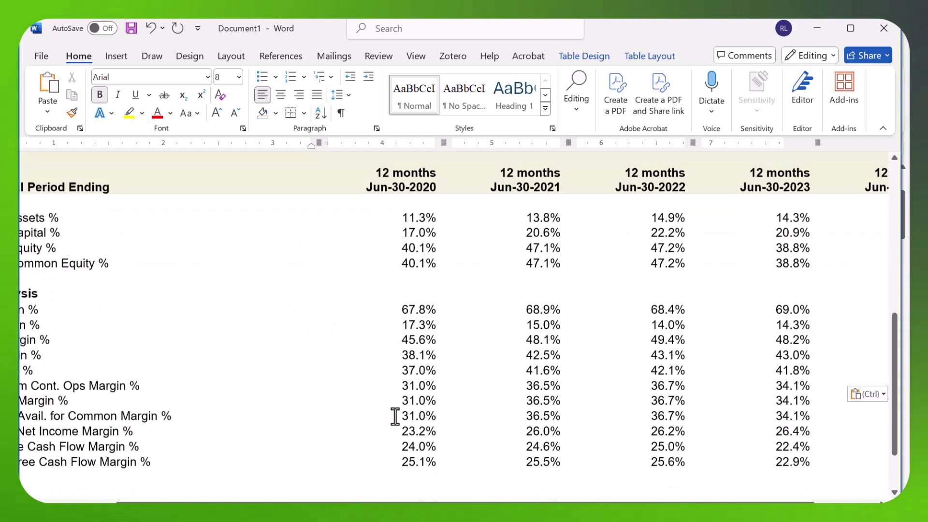
scroll(786, 430, "right", 3)
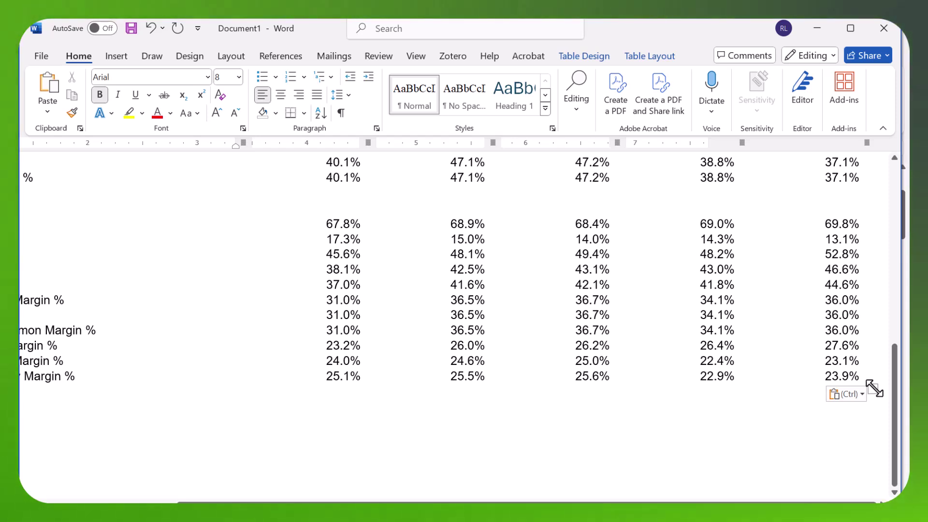
left_click_drag(873, 388, 668, 300)
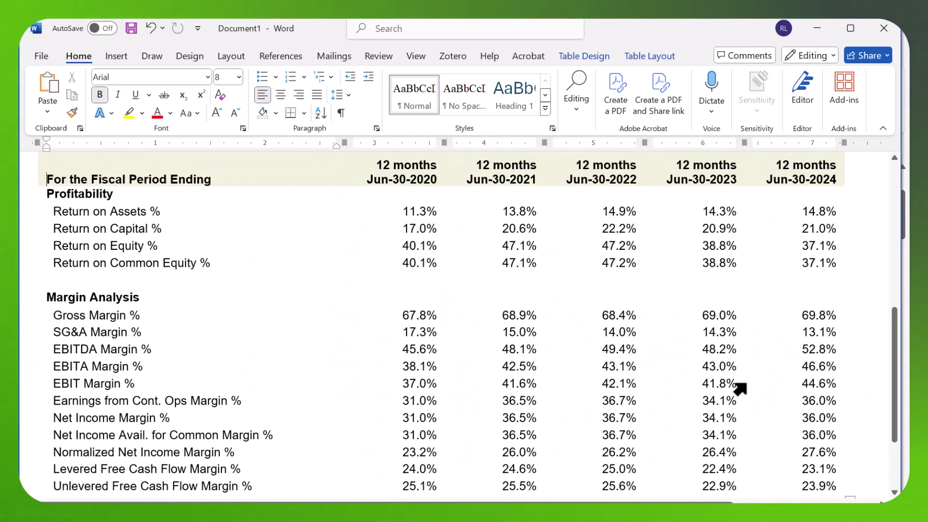
scroll(867, 458, "down", 2)
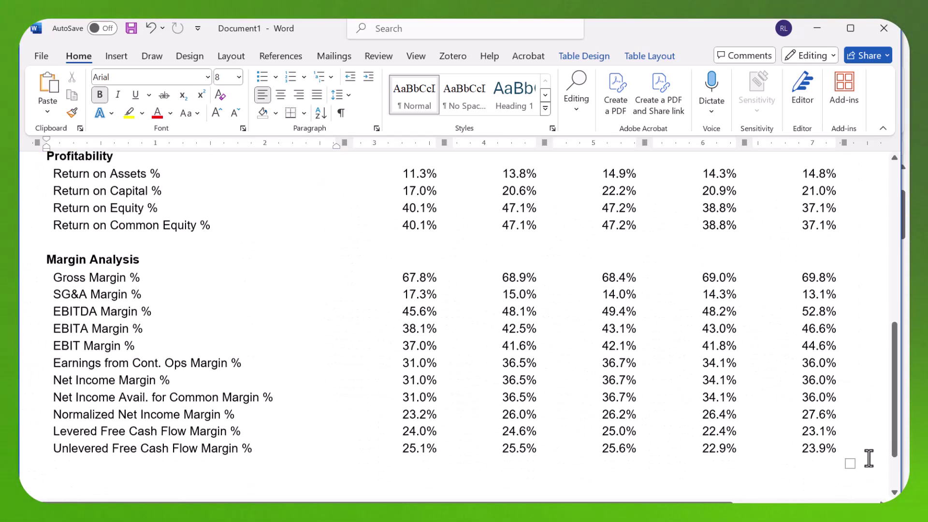
left_click_drag(848, 442, 698, 372)
scroll(739, 392, "up", 4)
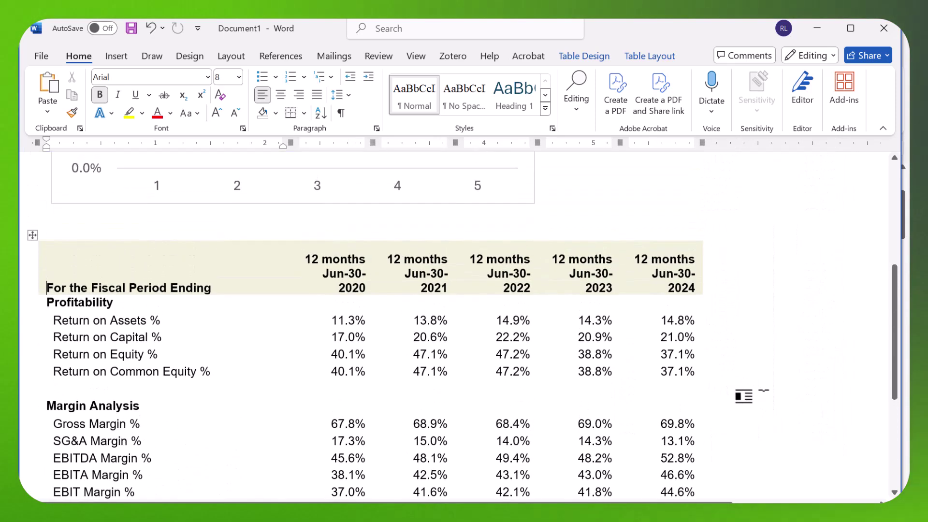
scroll(739, 387, "down", 2)
scroll(725, 445, "down", 3)
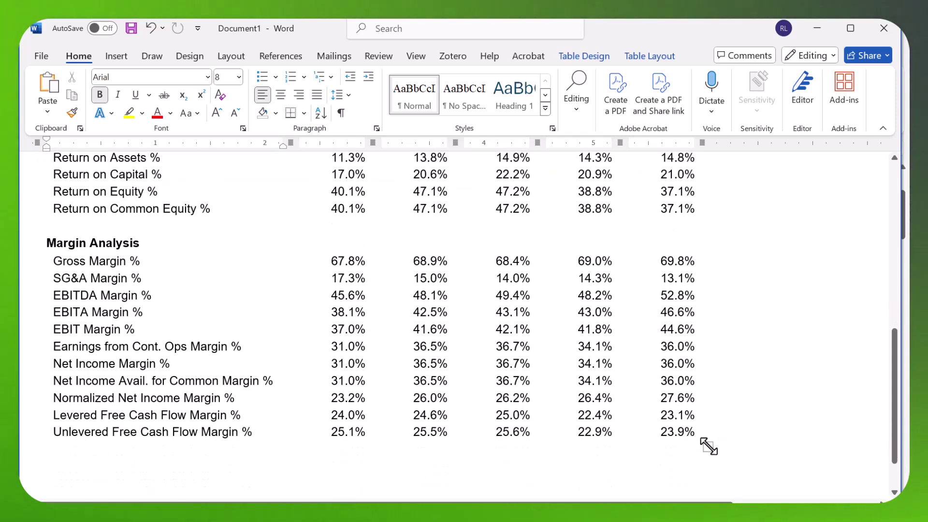
left_click_drag(709, 446, 593, 382)
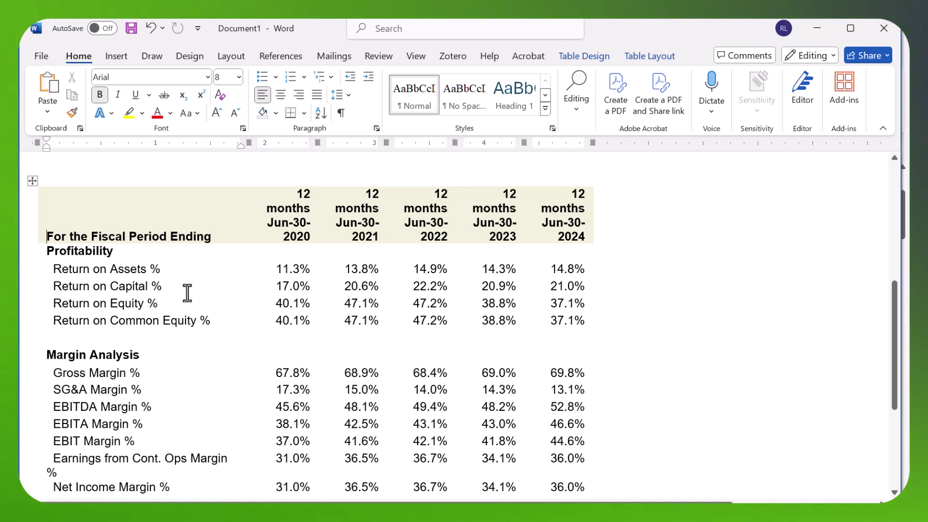
Set the ratios table's text wrapping to Around in Table Properties
scroll(246, 278, "up", 2)
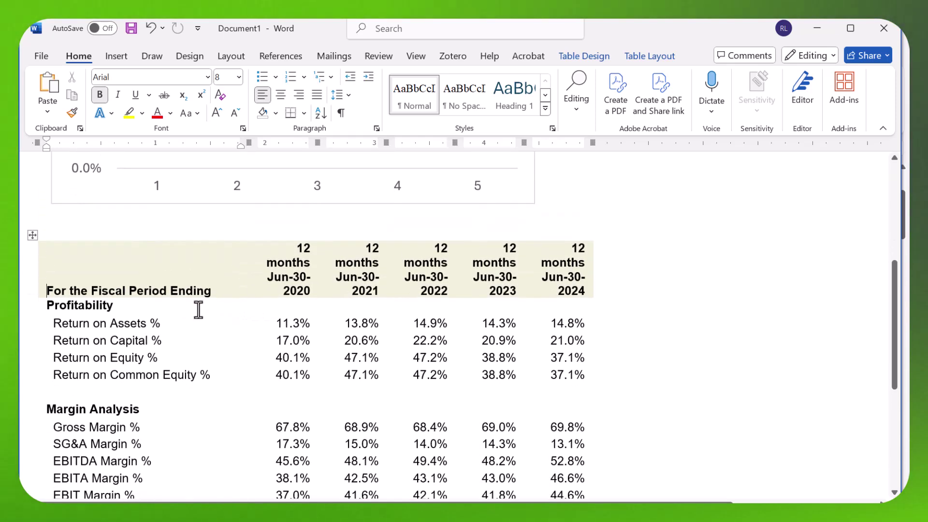
right_click(37, 237)
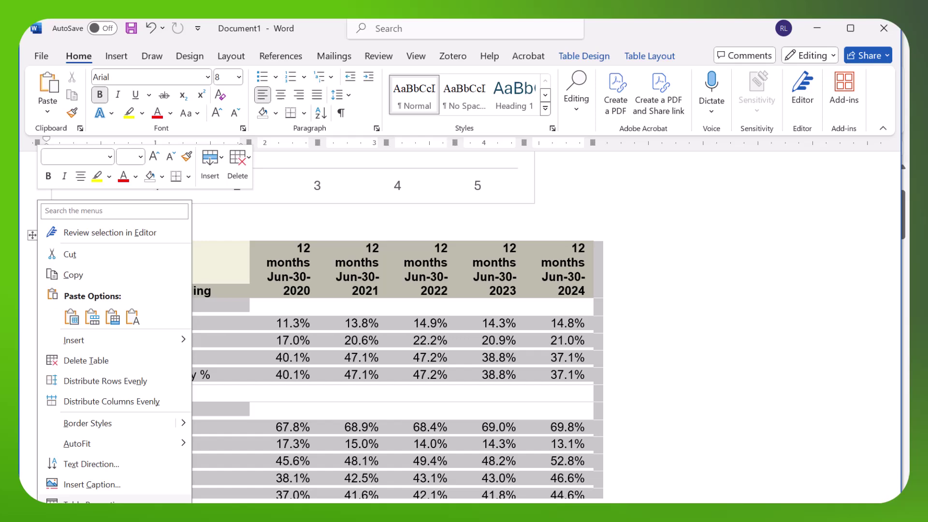
left_click(89, 502)
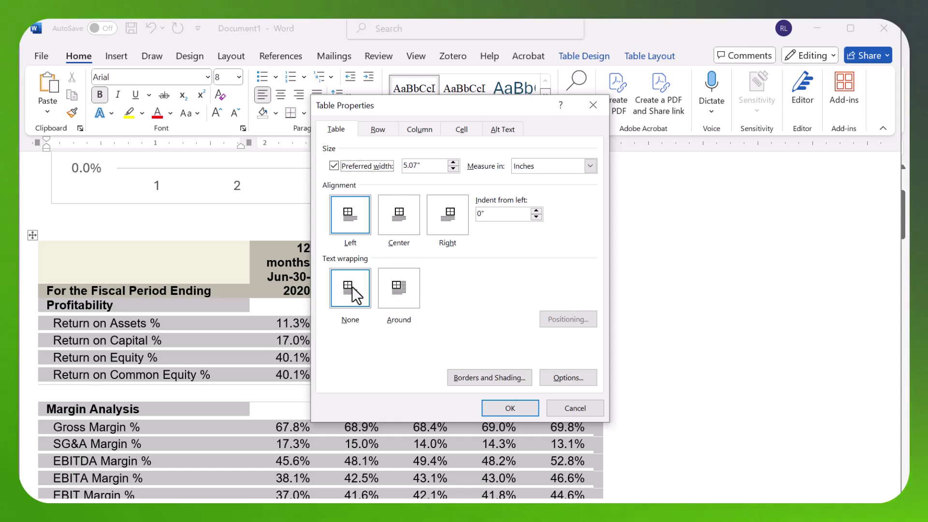
left_click(401, 288)
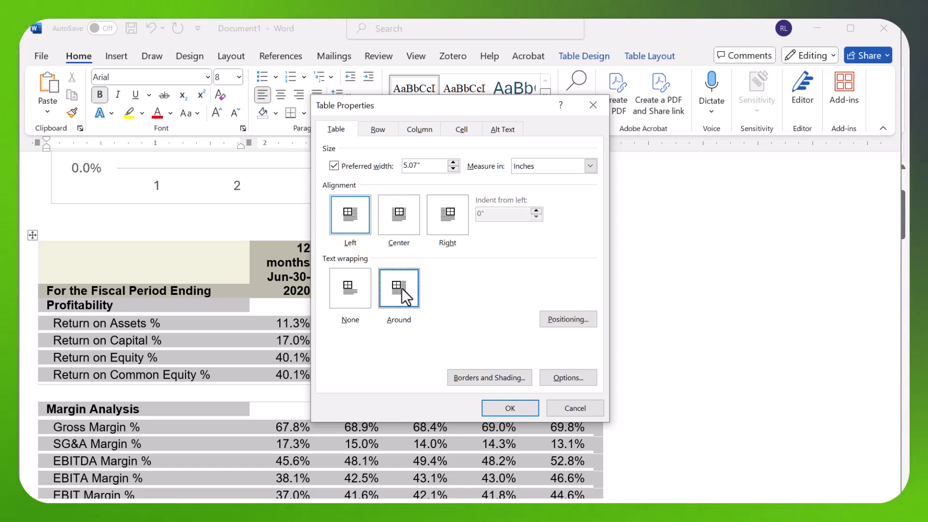
left_click(512, 409)
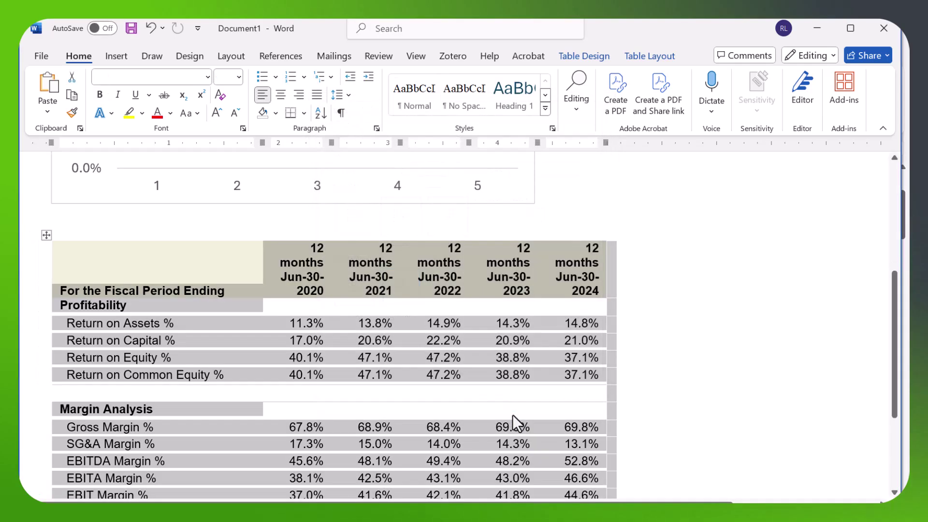
Beside the table, type 'This is a table of Microsoft ratios. The ratios provide information on MSFT performance.'
left_click(645, 259)
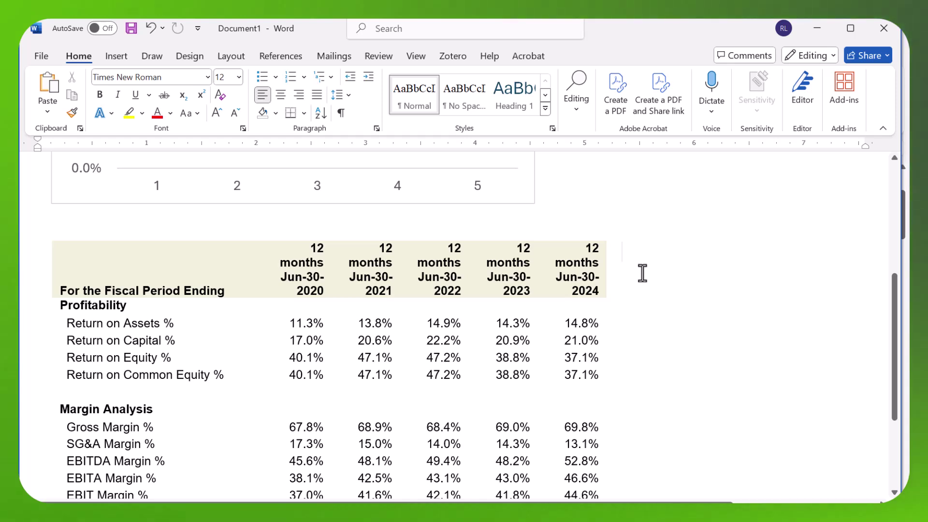
type("This is a")
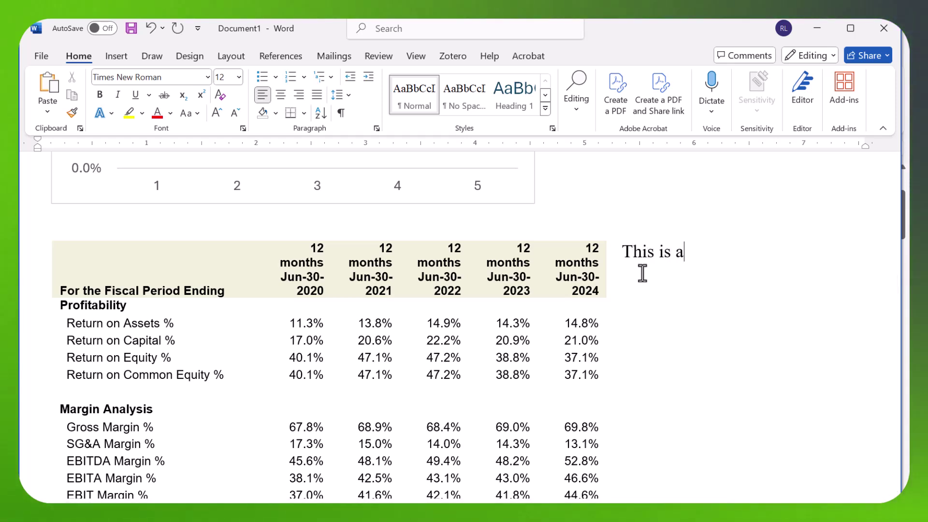
type(" table o")
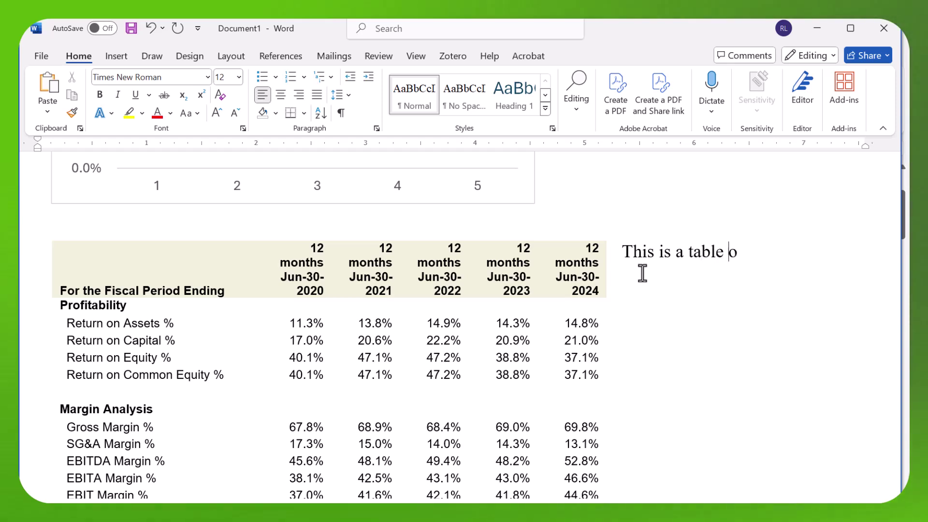
type("f Micr")
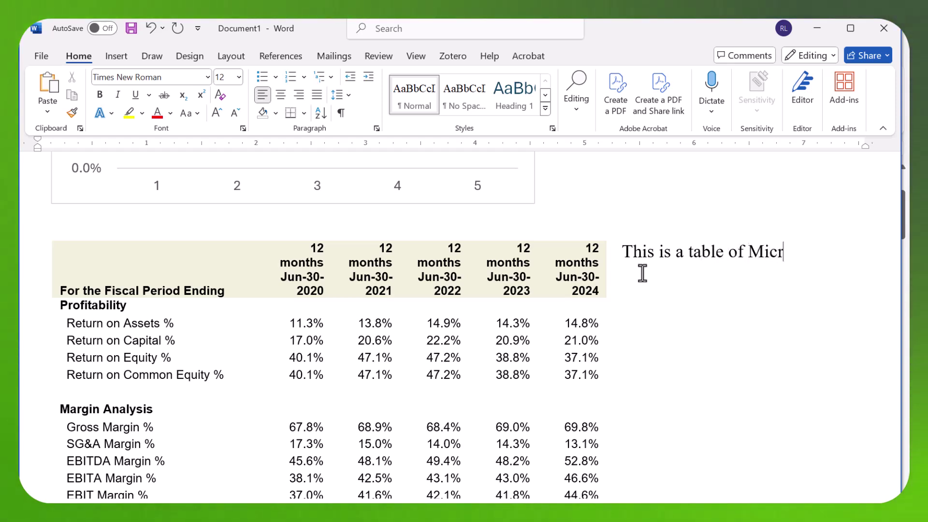
type("osoft")
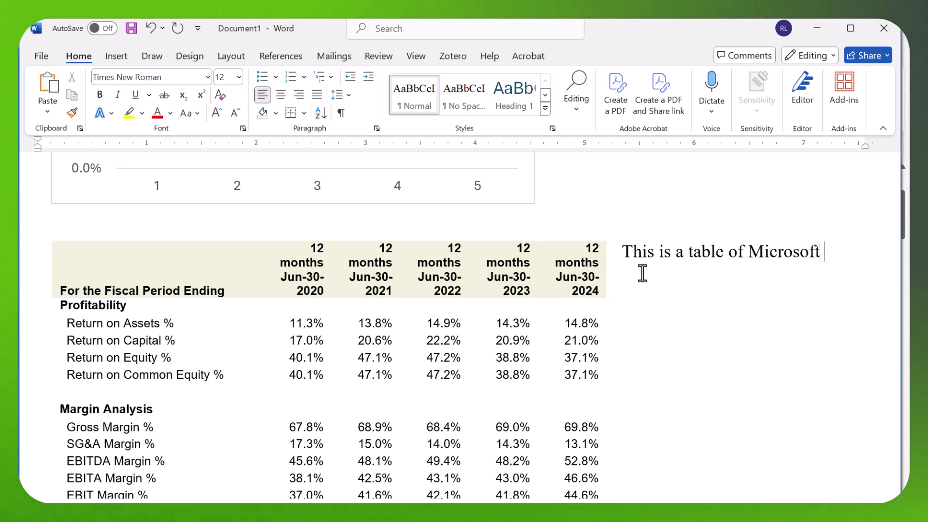
type(" ratios. ")
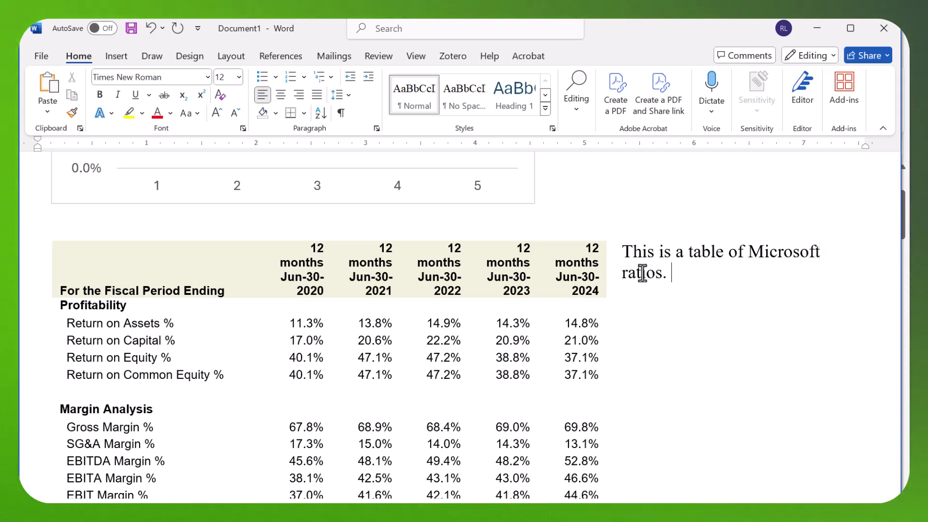
type("The ratios")
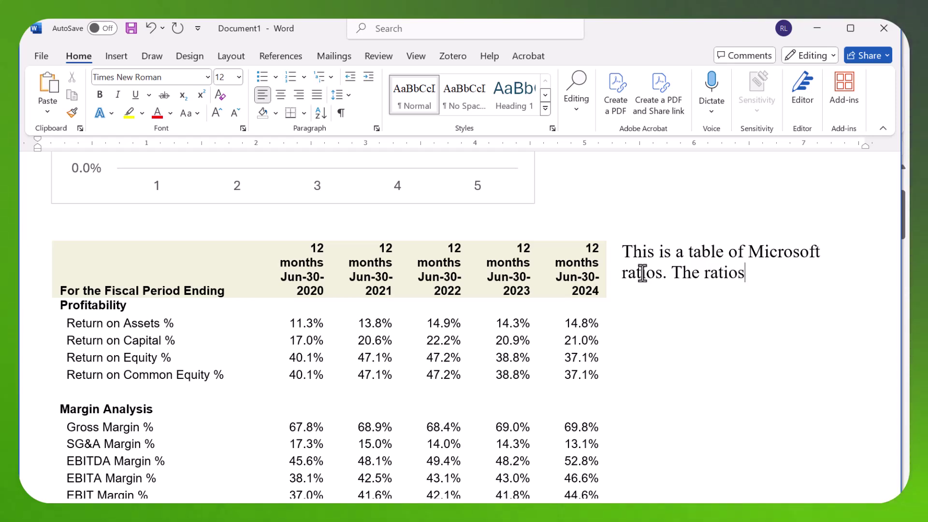
type(" provid")
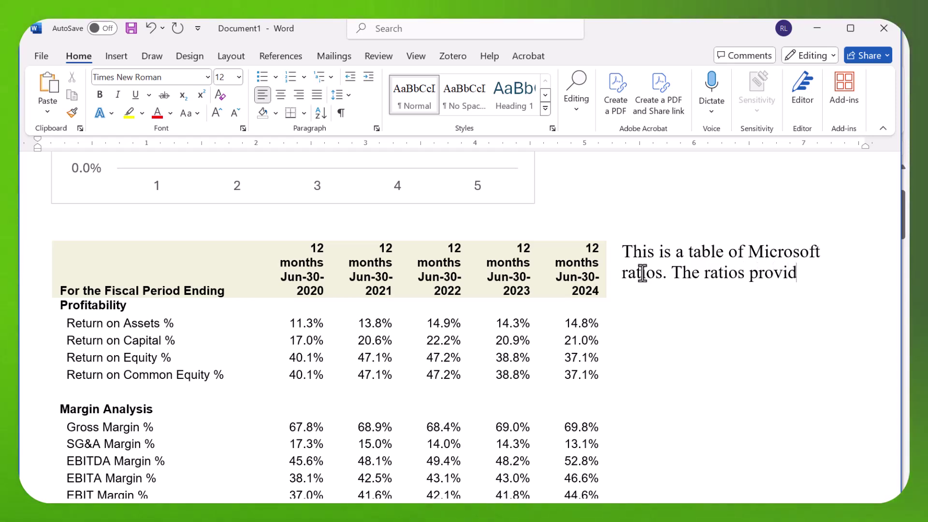
type("e information")
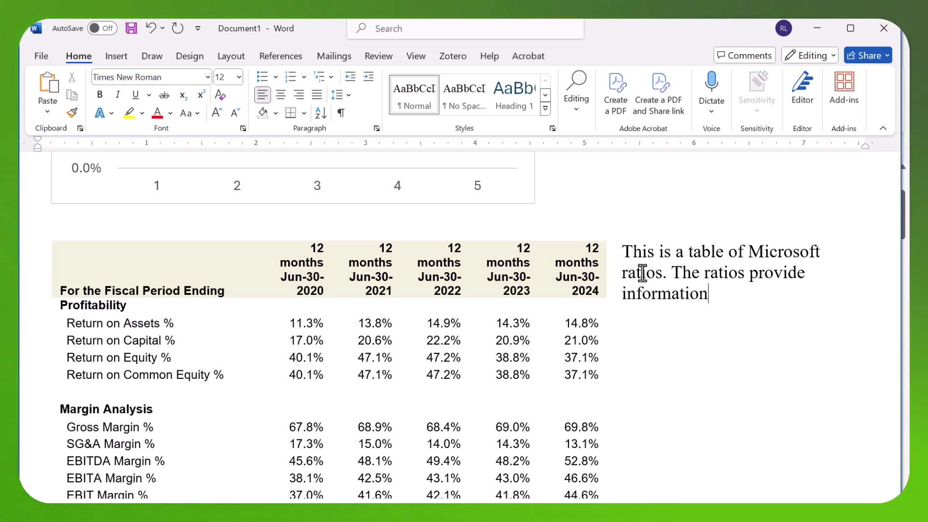
type(" on M")
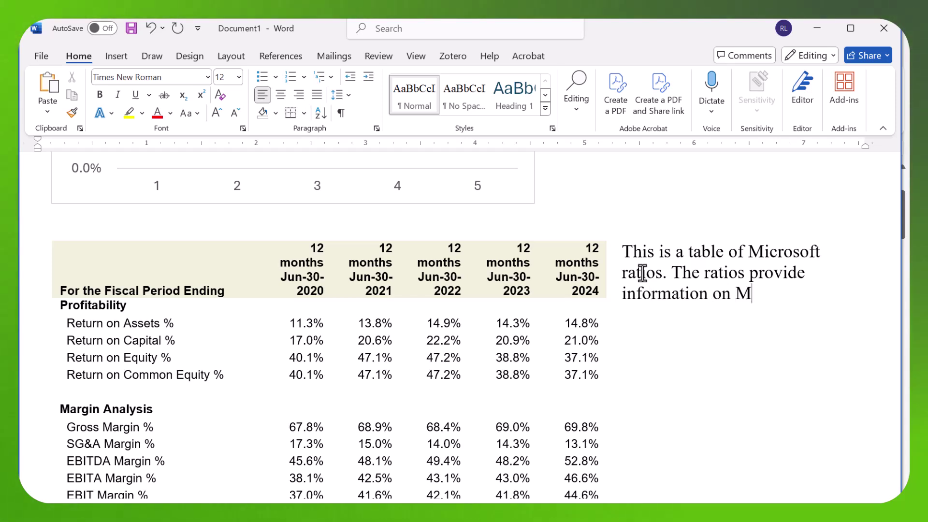
type("S")
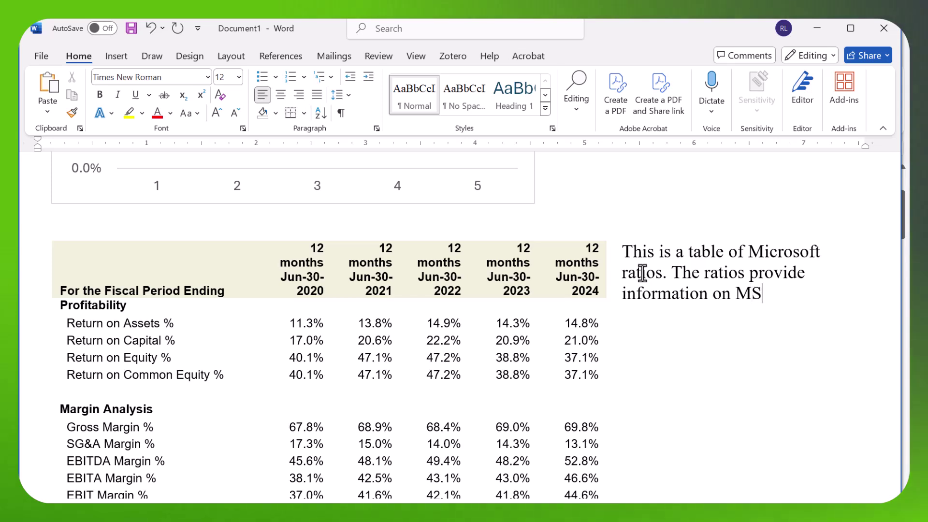
type("FT perfo")
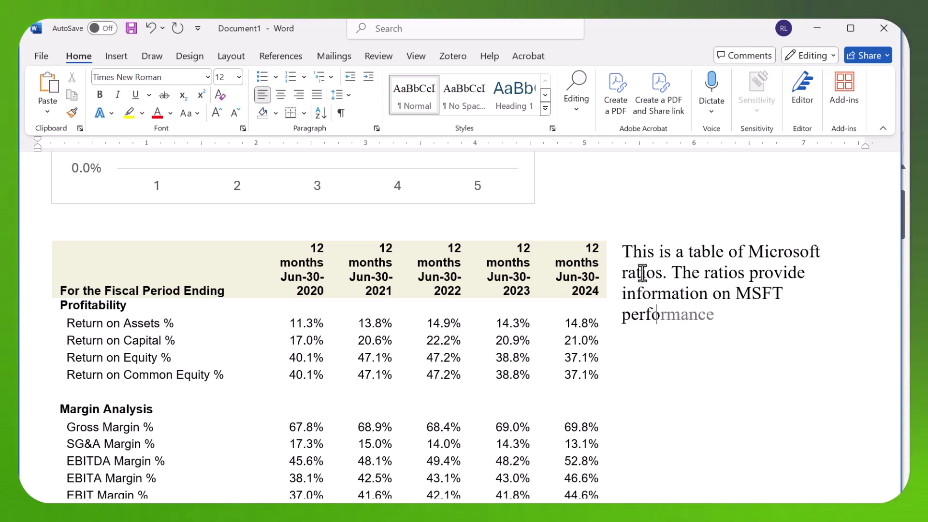
type("rmance.")
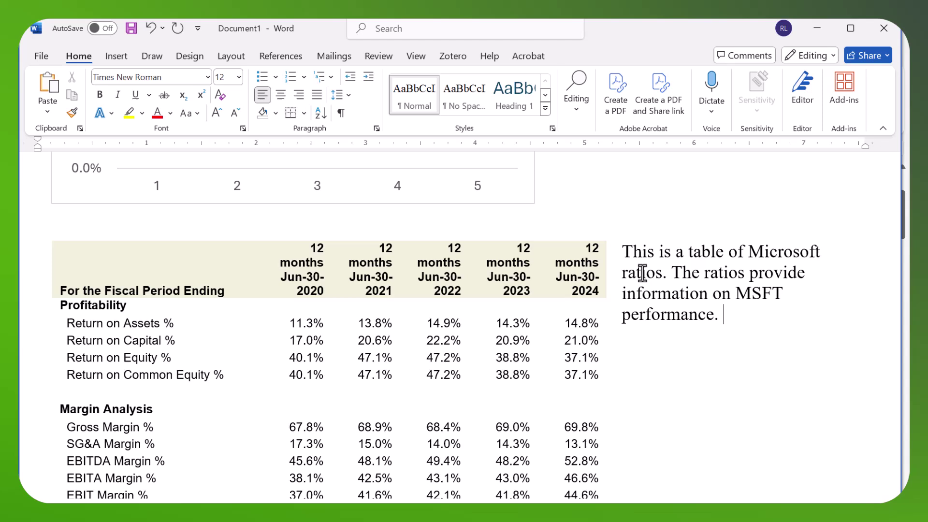